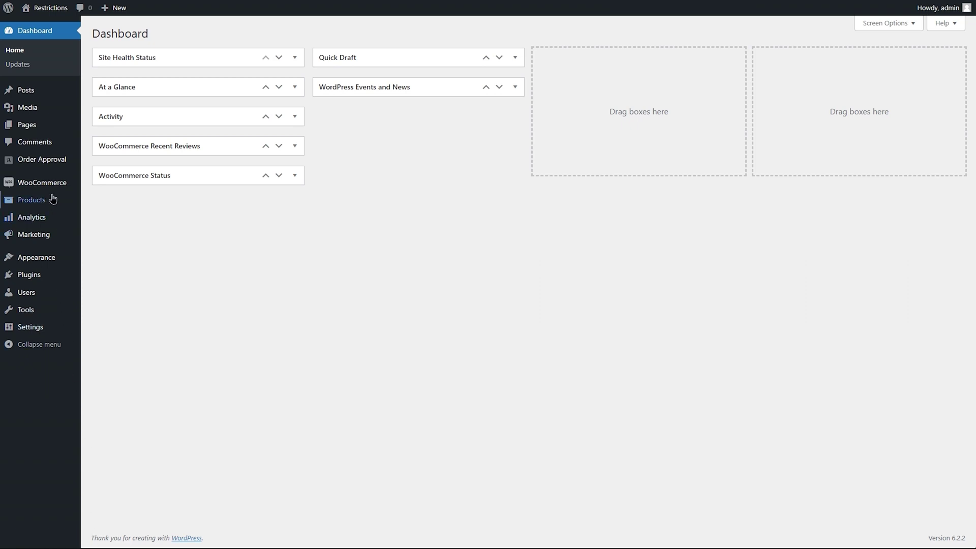
Add a new order approval rule titled 'Check for order approval' with the 'Wait for approval and pay' method
mouse_move(48, 162)
left_click(101, 161)
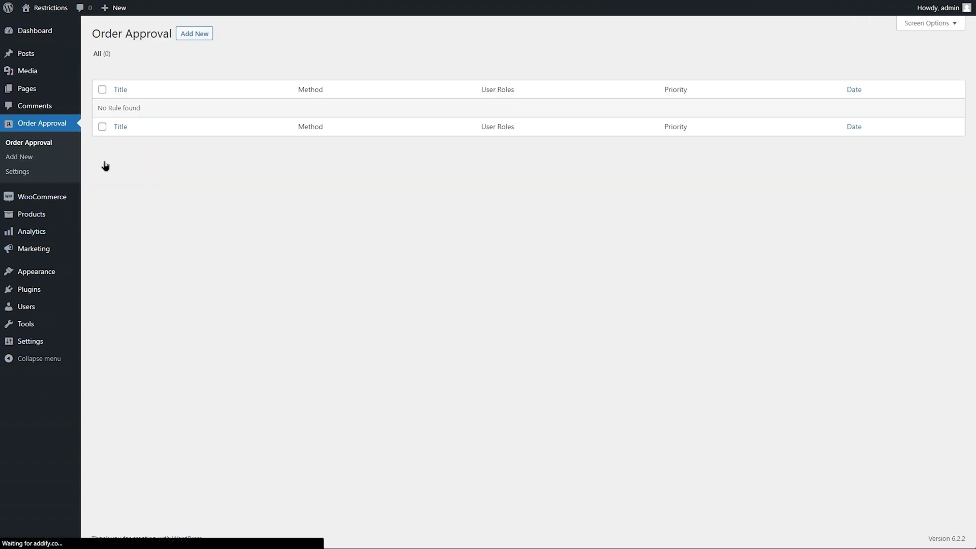
left_click(192, 35)
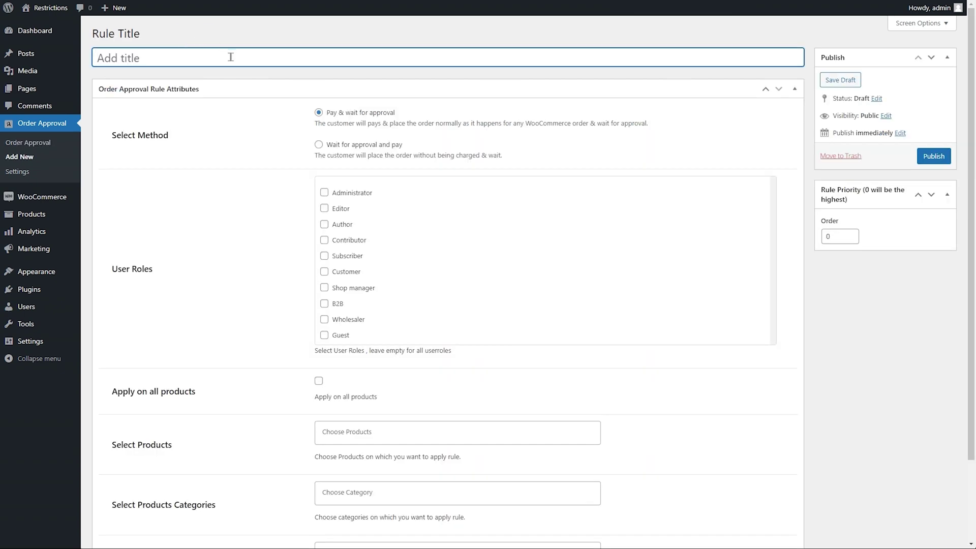
type("Check for order approval")
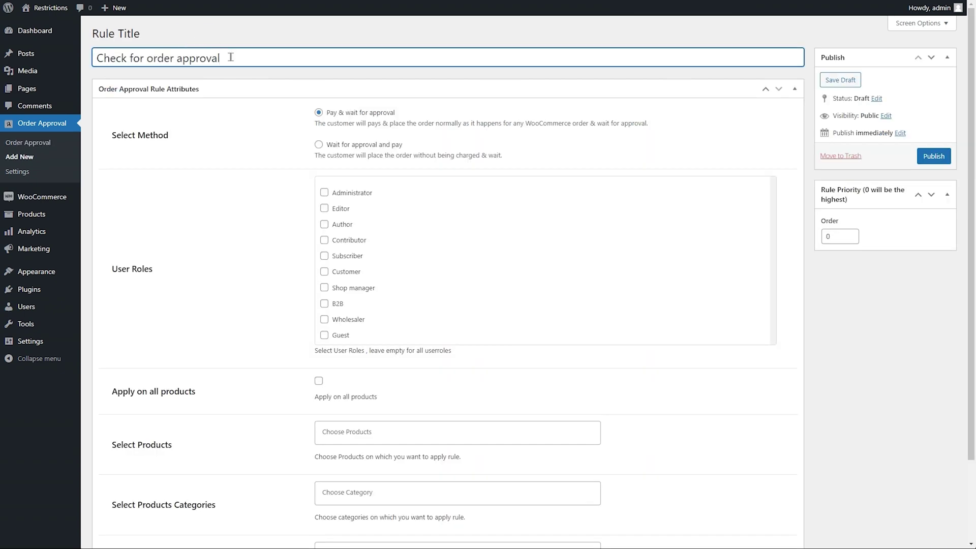
left_click(400, 118)
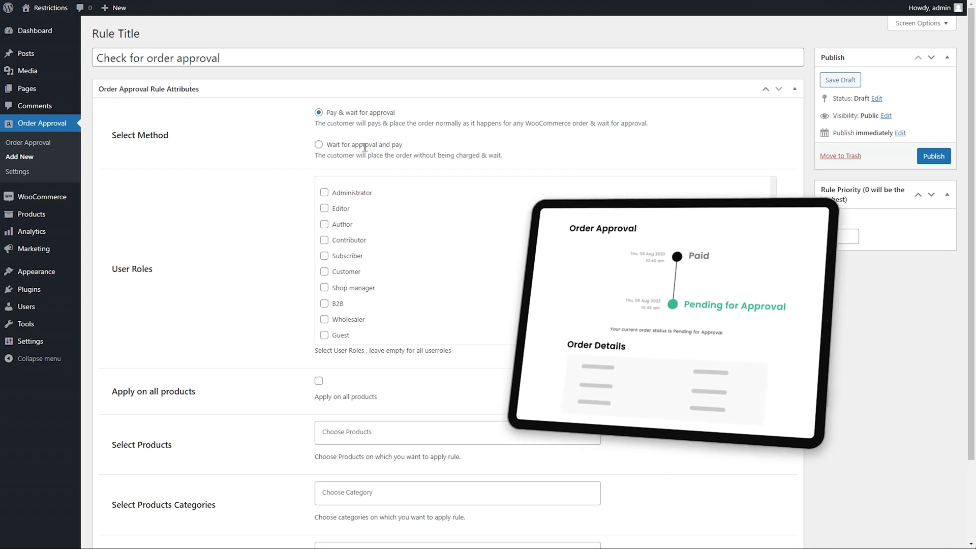
left_click(318, 145)
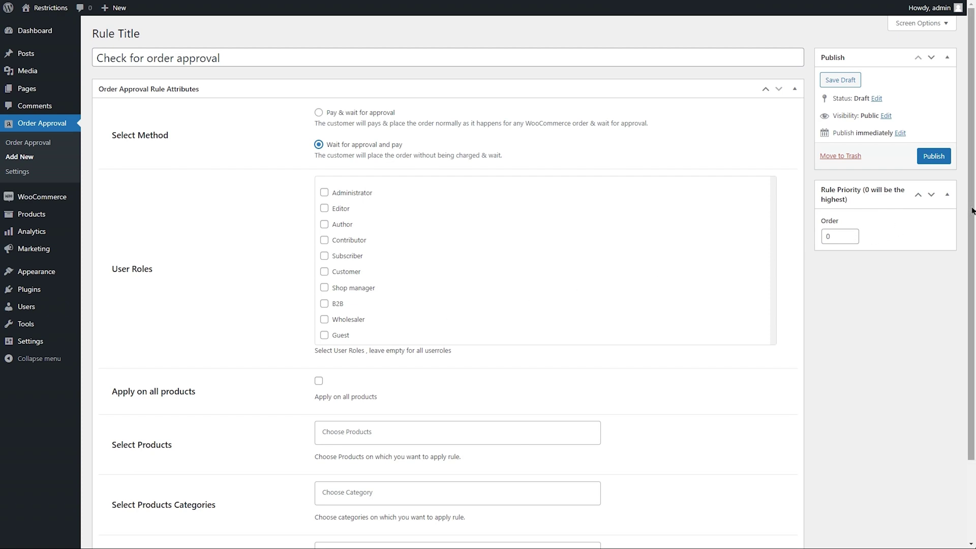
left_click_drag(971, 230, 974, 299)
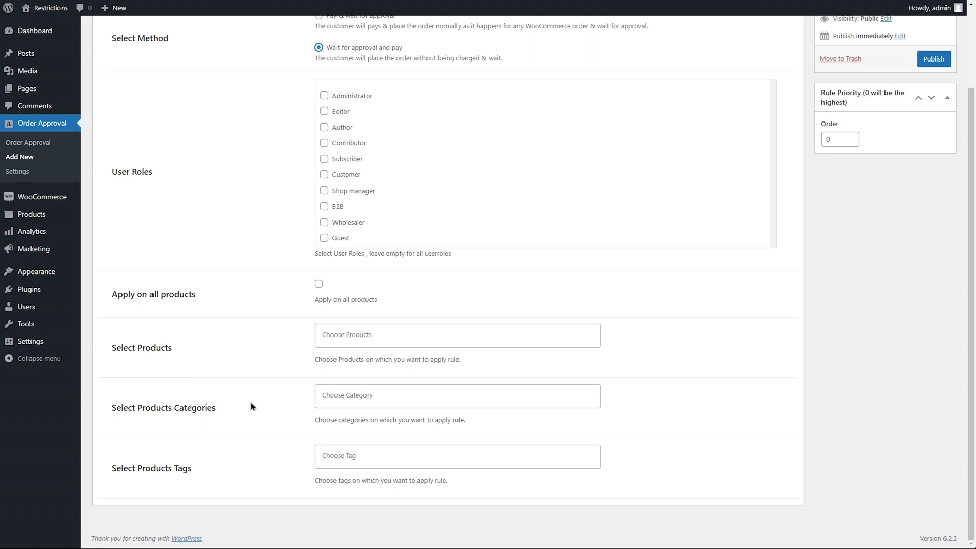
Enable 'Apply on all products', set Rule Priority Order to 1, and publish the rule
left_click(319, 284)
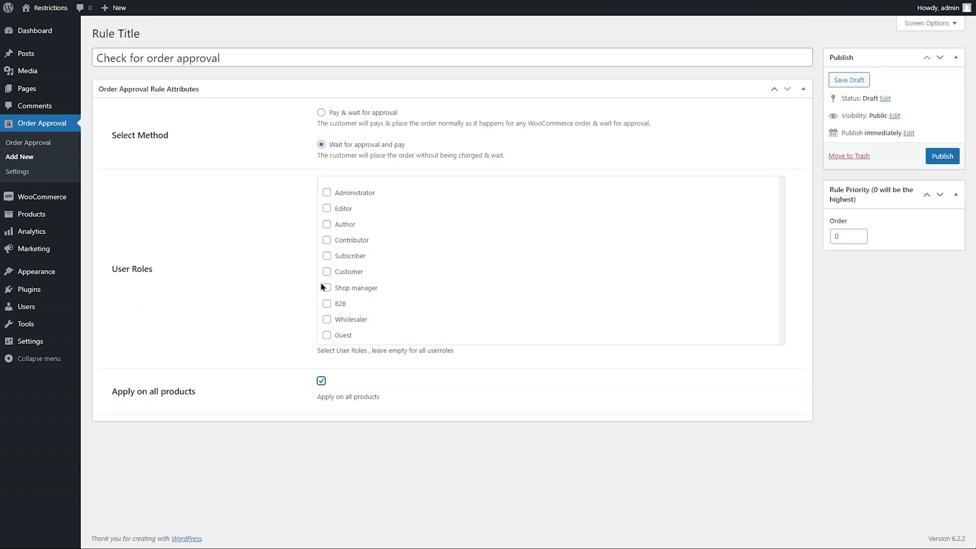
left_click(857, 236)
key("Up")
left_click(938, 157)
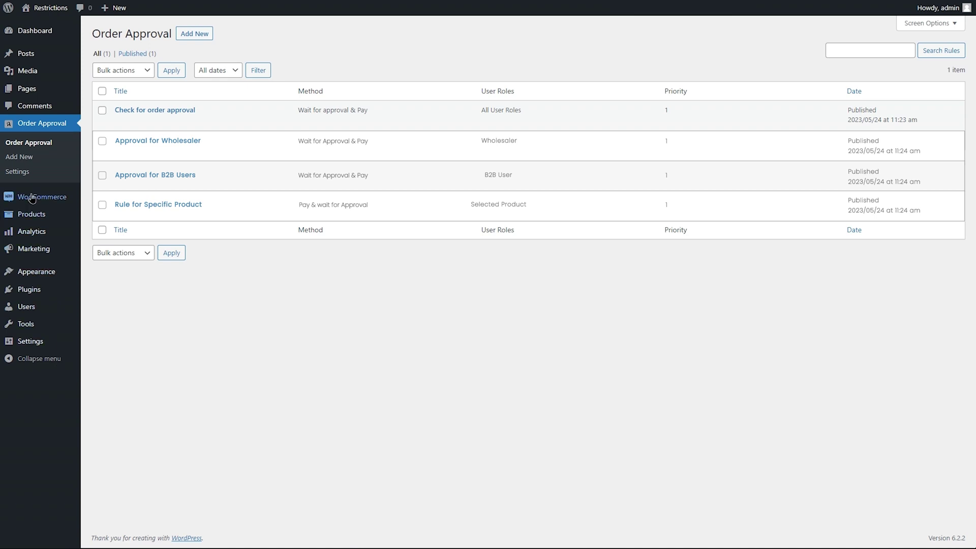
left_click(18, 172)
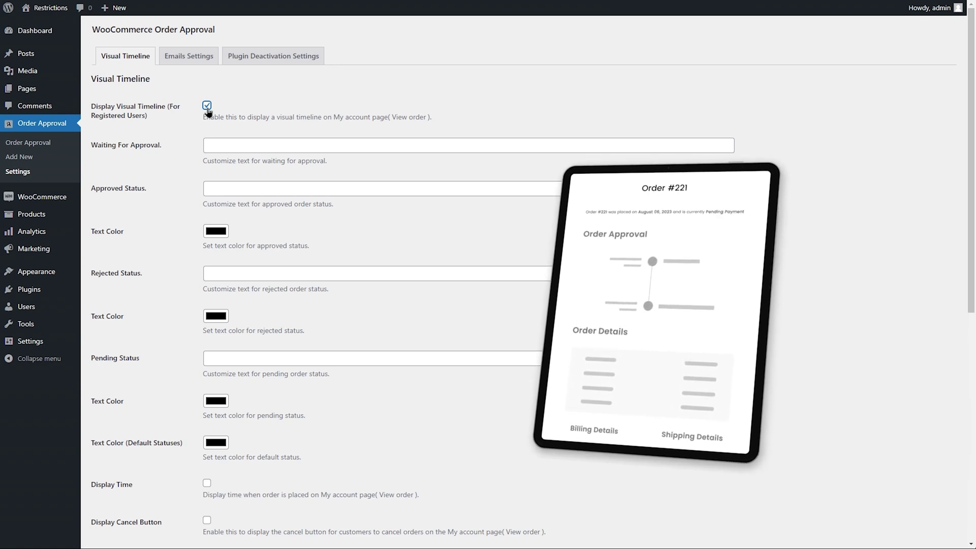
Set the status texts: 'Wait for Approval', 'Your order has been approved', 'Your order has been rejected', 'Hold on, and wait for your approval'
left_click(290, 143)
type("Wait for Approval")
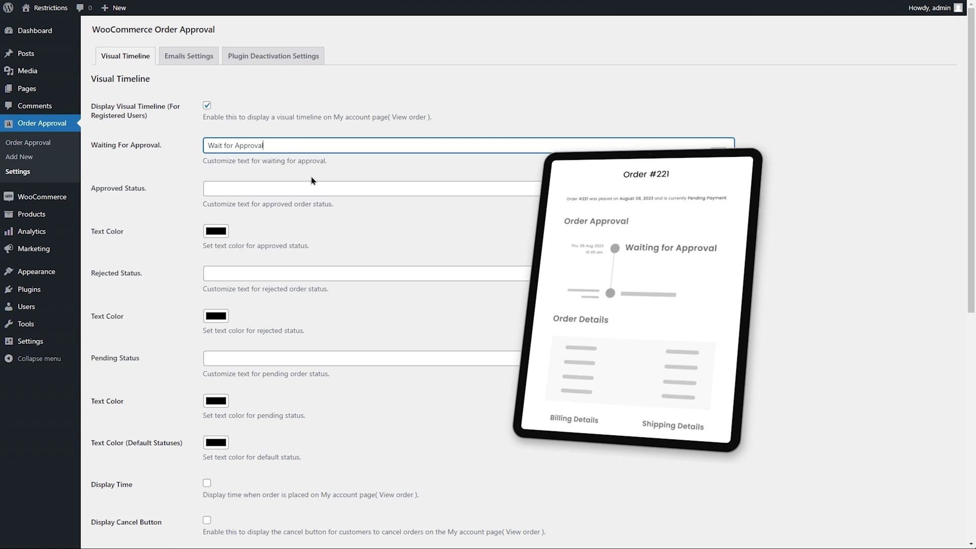
left_click(318, 187)
type("Your order has been approved")
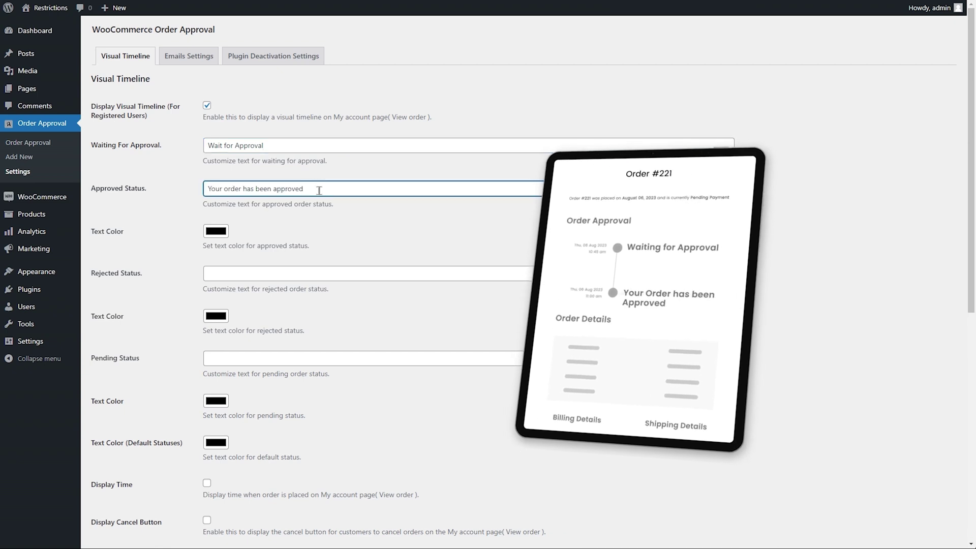
left_click(309, 273)
type("Your order has been rejected")
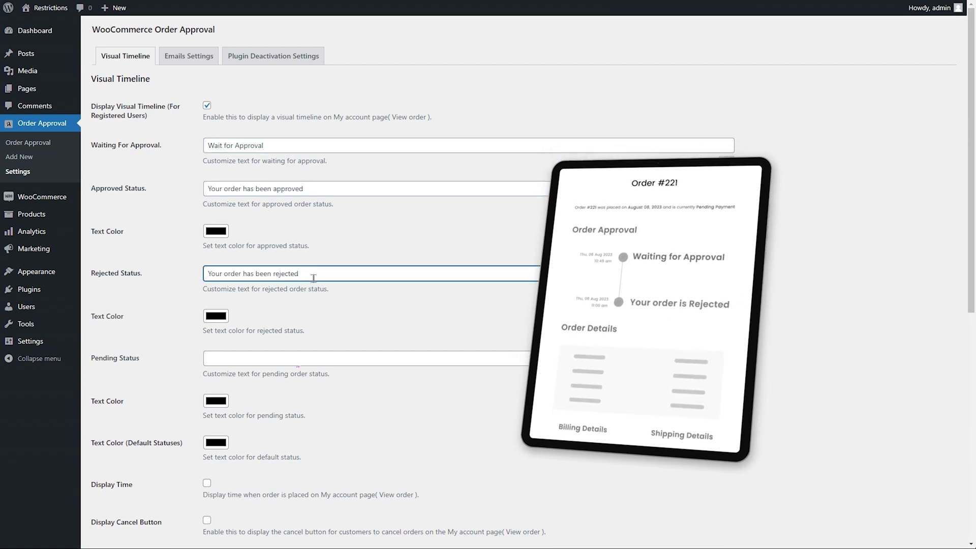
left_click(356, 357)
type("Hold on, and wait for your approval")
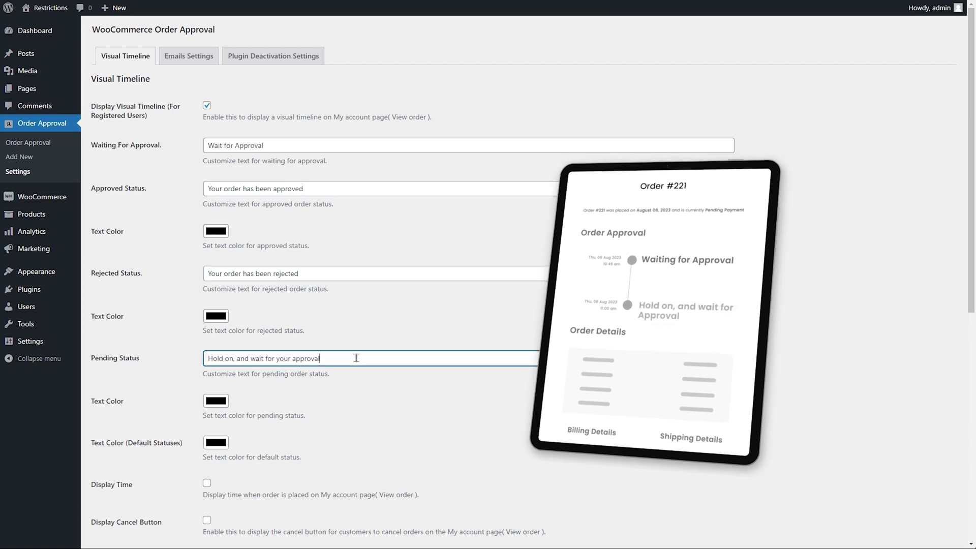
Make the Text Color for default statuses dark red
left_click(216, 442)
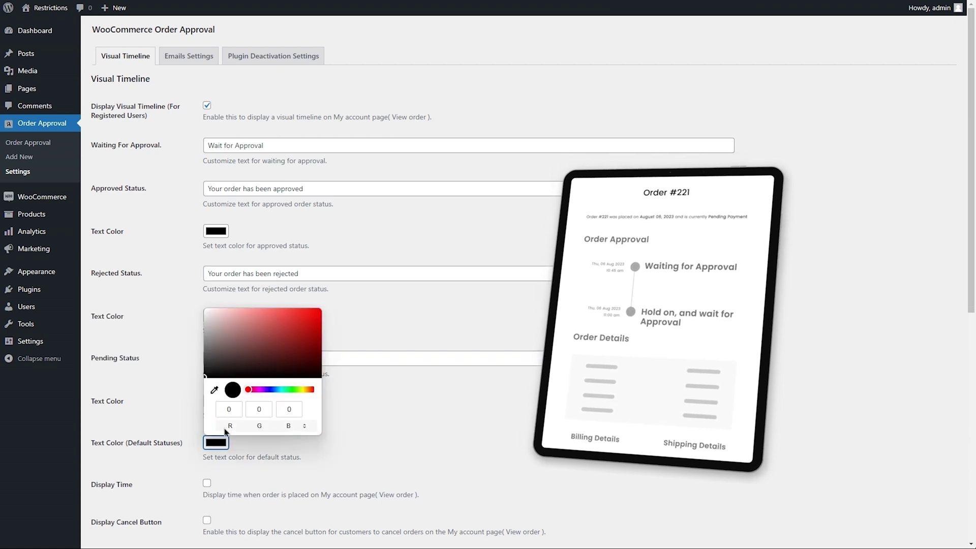
left_click(278, 335)
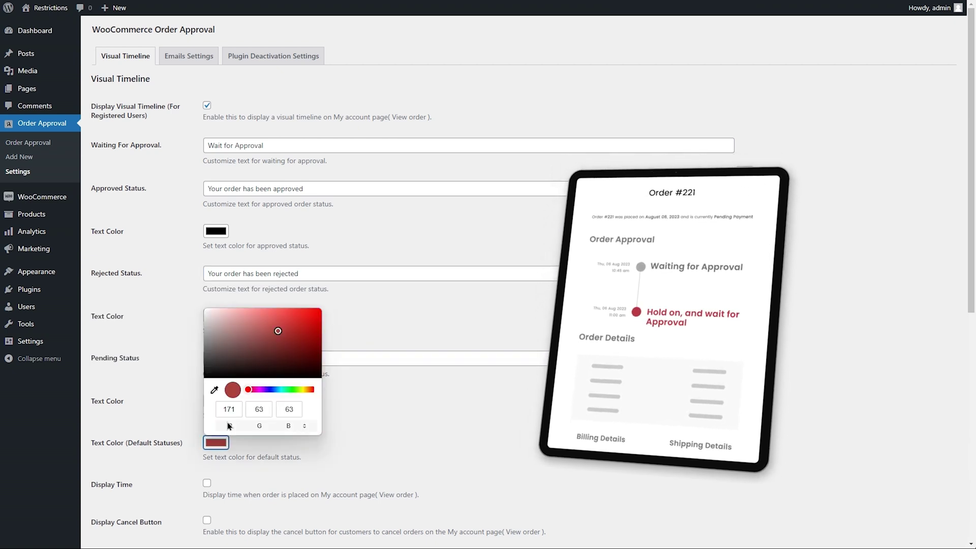
left_click(219, 444)
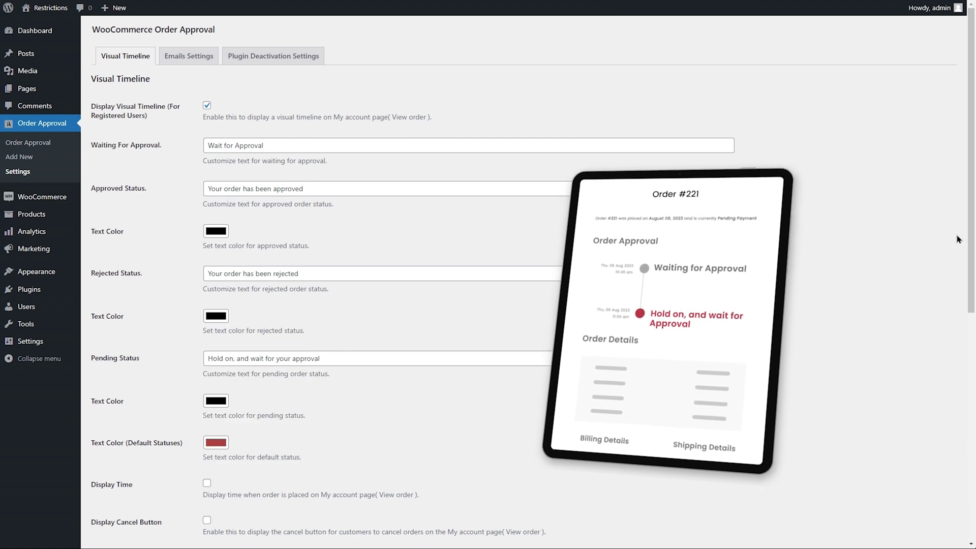
left_click_drag(971, 241, 971, 463)
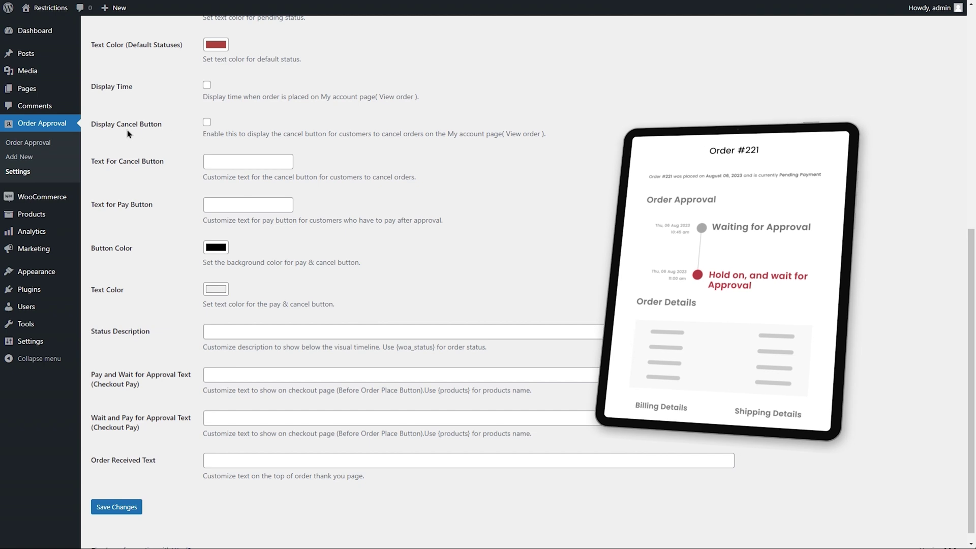
Let customers cancel orders, label the buttons 'Cancel' and 'Pay', and colour them green
left_click(206, 122)
left_click(257, 157)
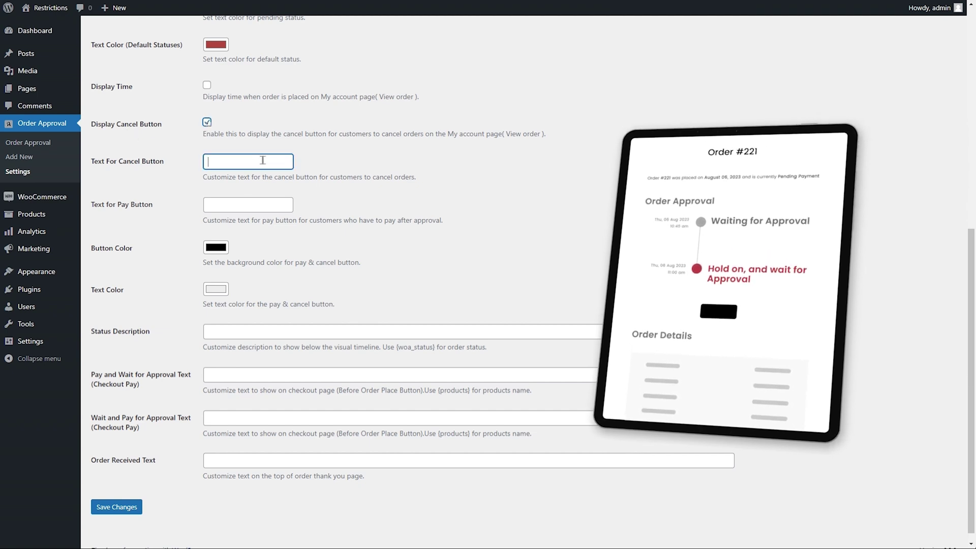
type("Cancel")
left_click(263, 205)
type("Pay")
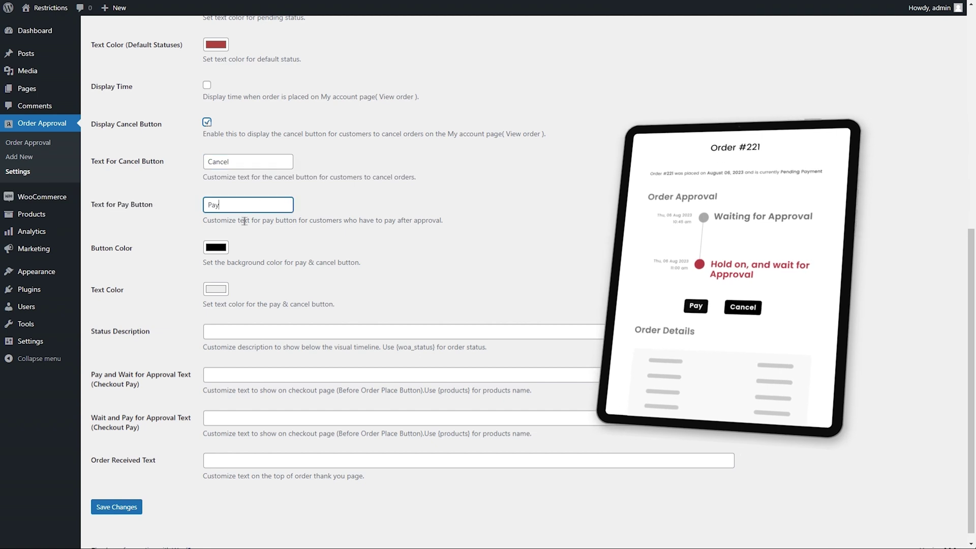
left_click(216, 247)
left_click(288, 336)
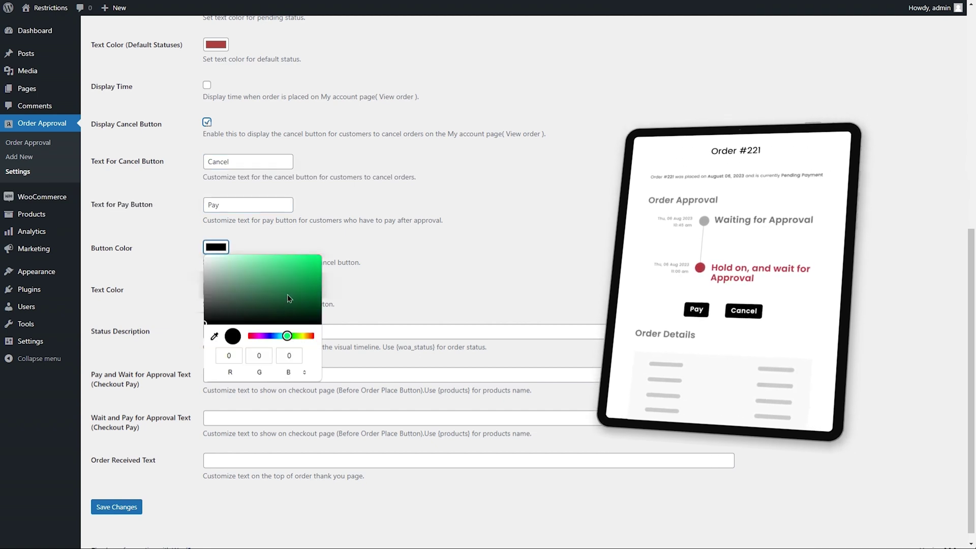
left_click(286, 280)
Paste the status description, Pay and Wait, Wait and Pay and Order Received texts, then save
left_click(227, 254)
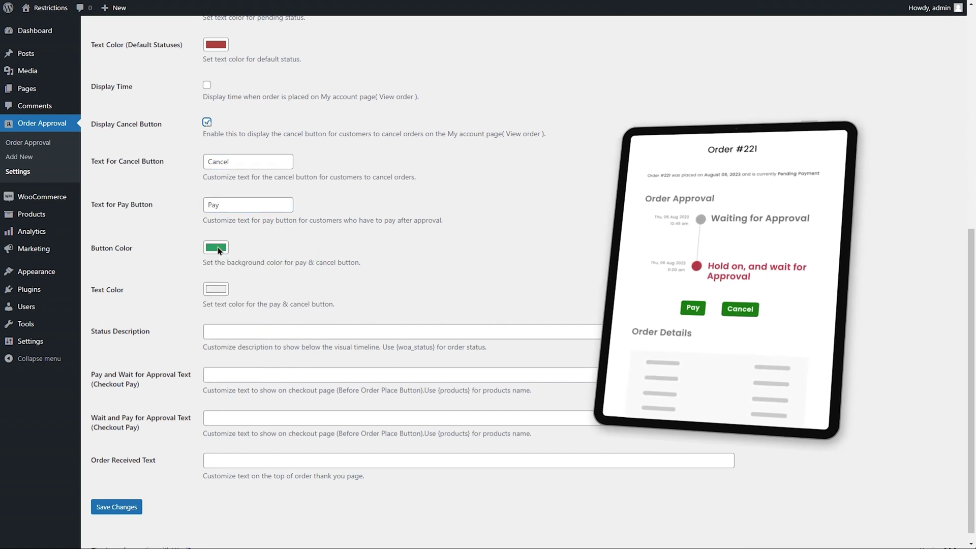
left_click(349, 332)
type("Your order status is {woa_status}.")
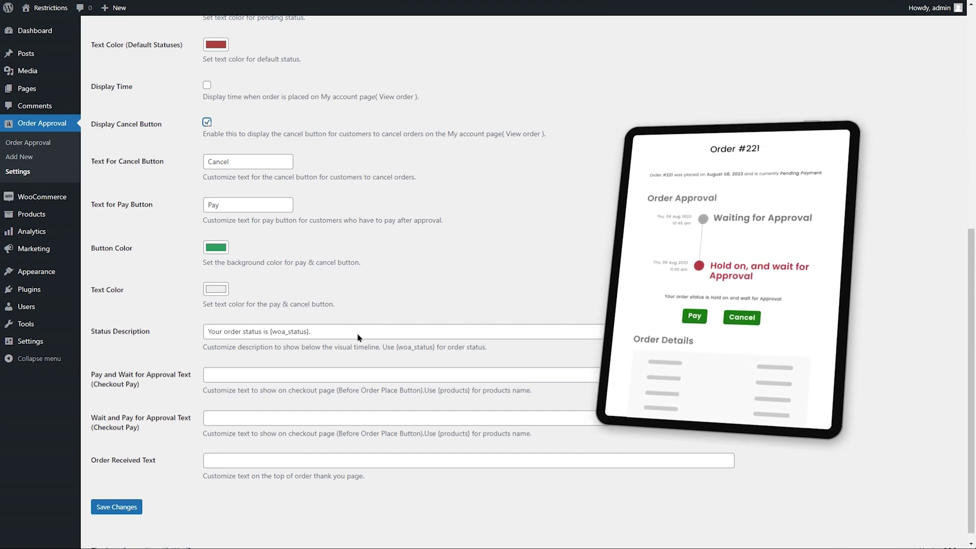
left_click(414, 374)
type("Pending for approval {products}, after the payment is made.")
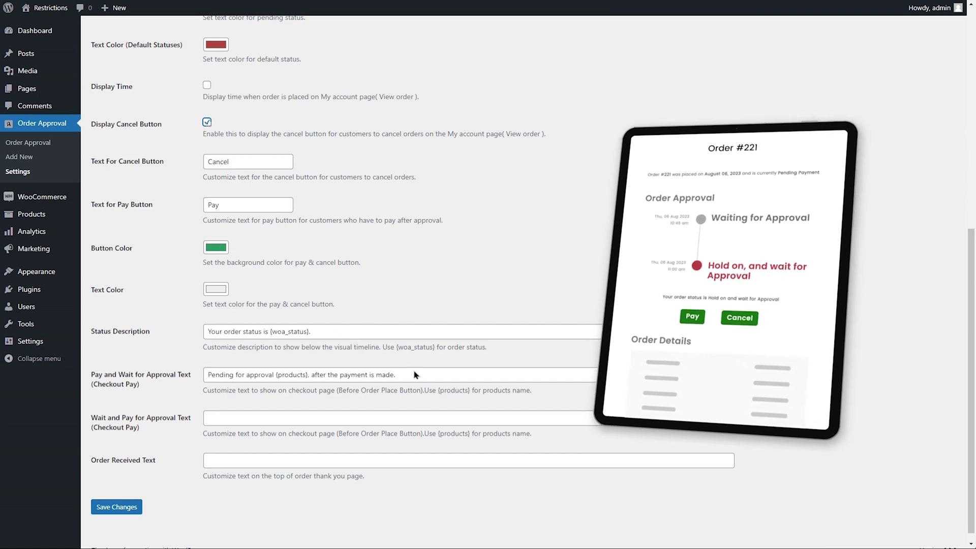
left_click(506, 415)
type("Pending for approval {products}, once your order is approved, you will get a payment link")
left_click(355, 460)
type("Thank you. Your order has been received.")
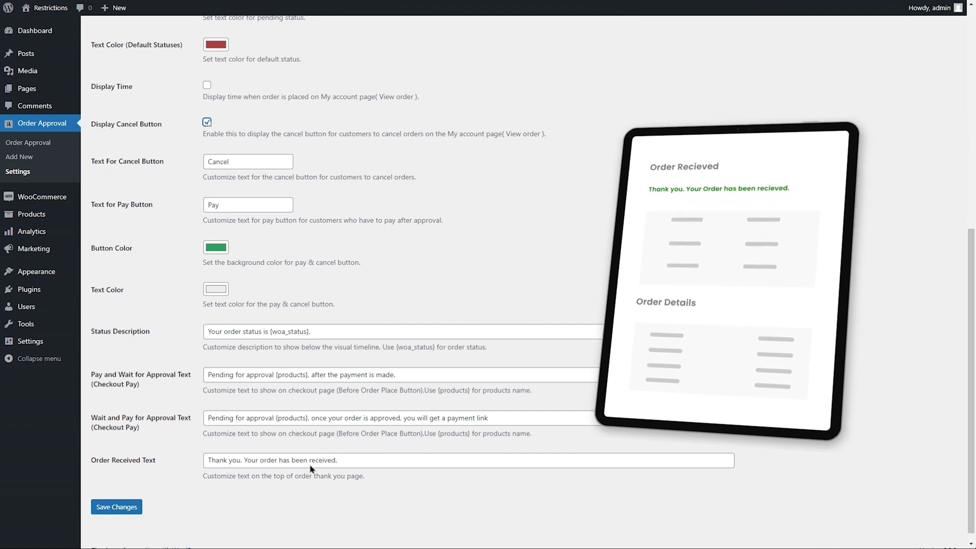
left_click(116, 506)
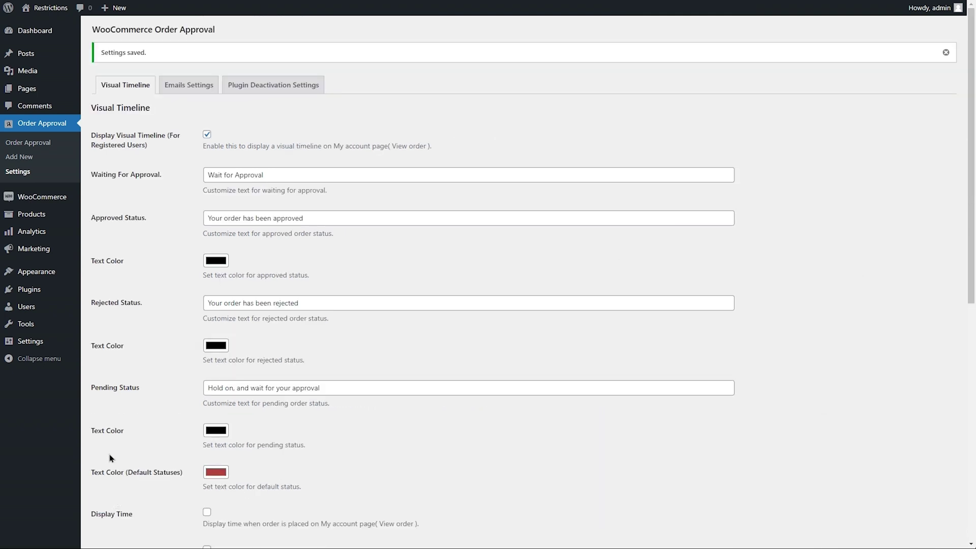
Place a test order for the Belt from the storefront checkout
mouse_move(50, 8)
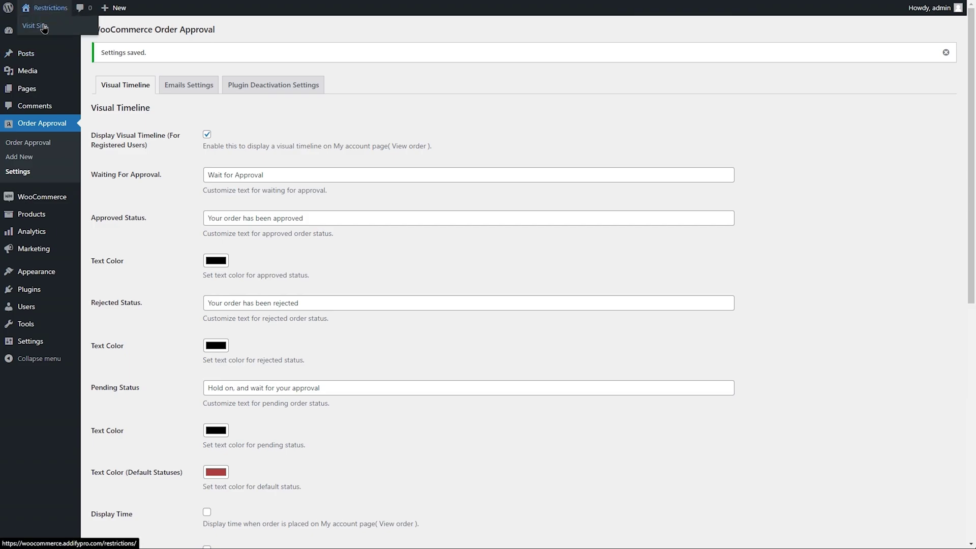
left_click(55, 35)
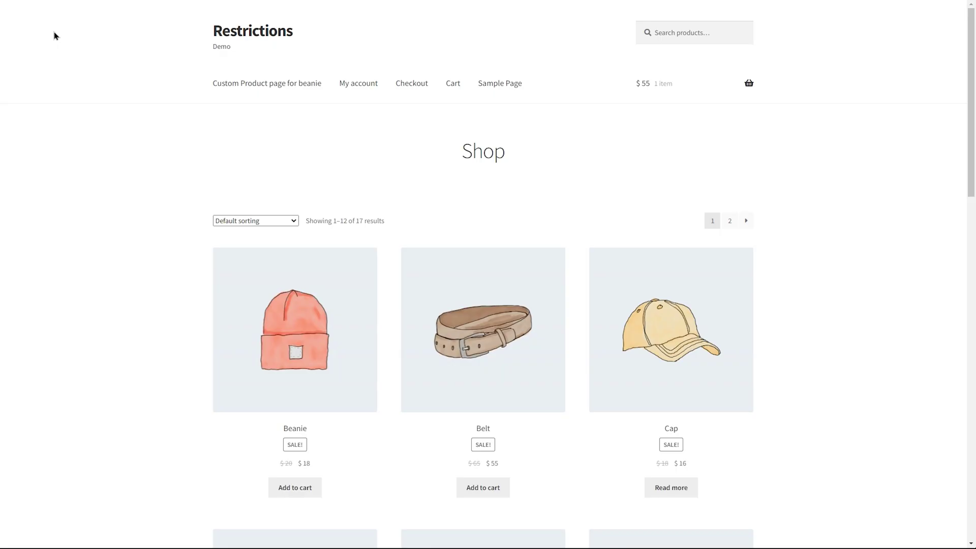
left_click(411, 88)
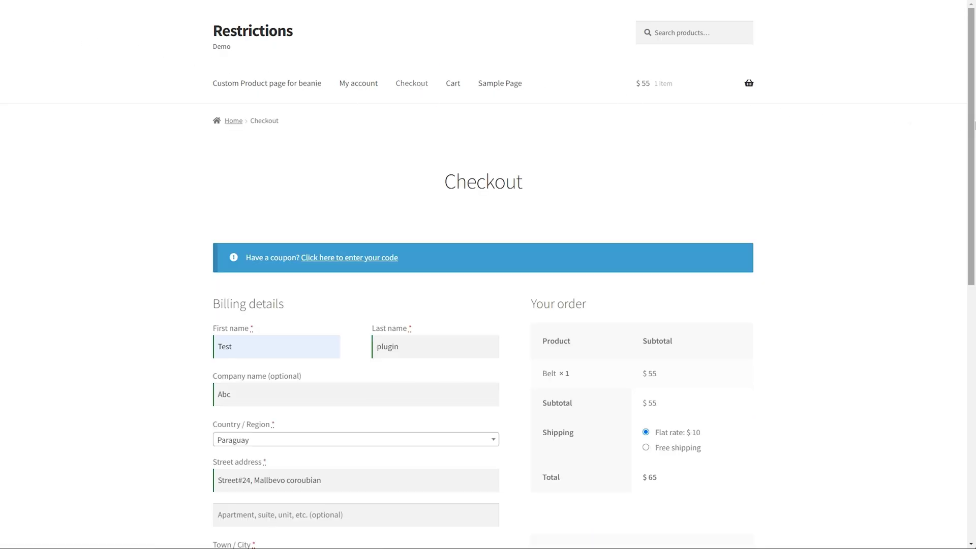
scroll(949, 125, "down", 3)
scroll(909, 282, "down", 2)
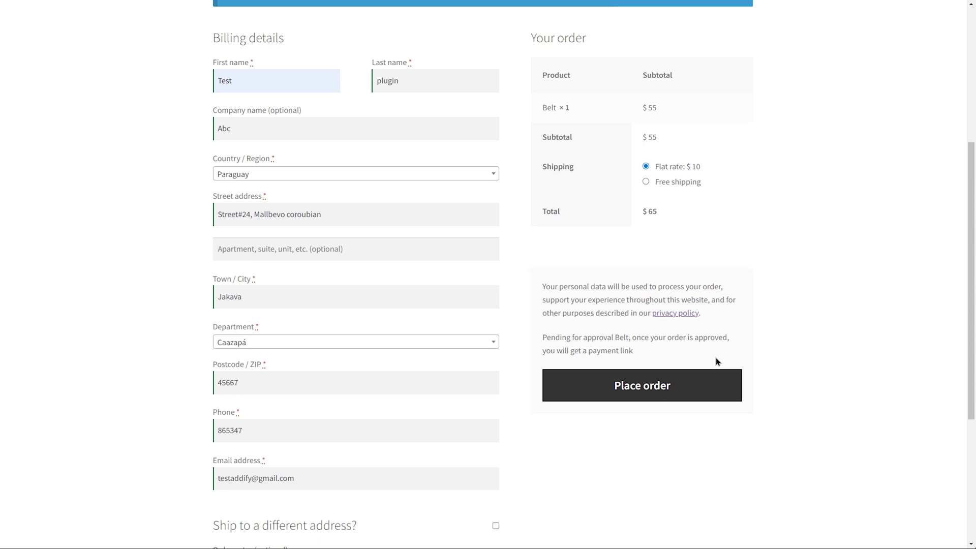
left_click(641, 385)
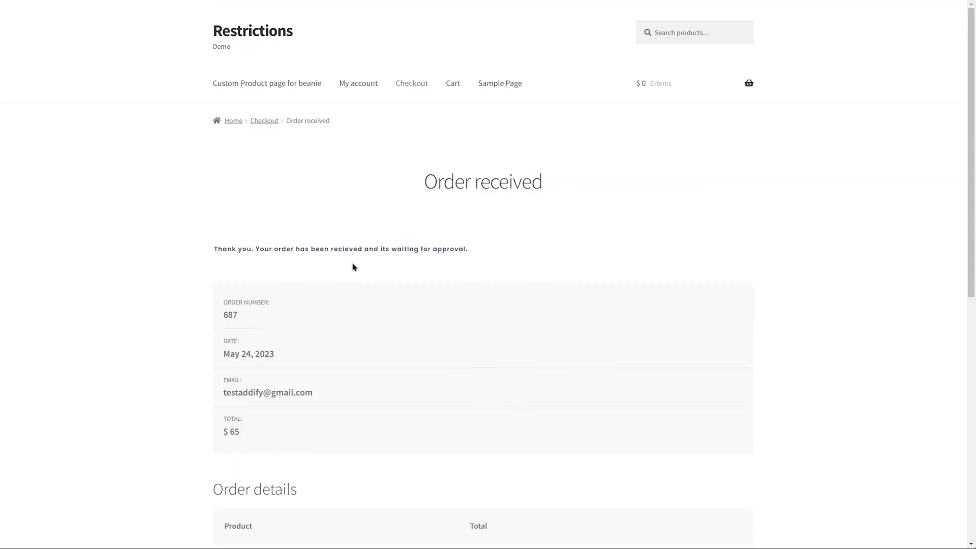
View the new pending order from My account > Orders
left_click(354, 85)
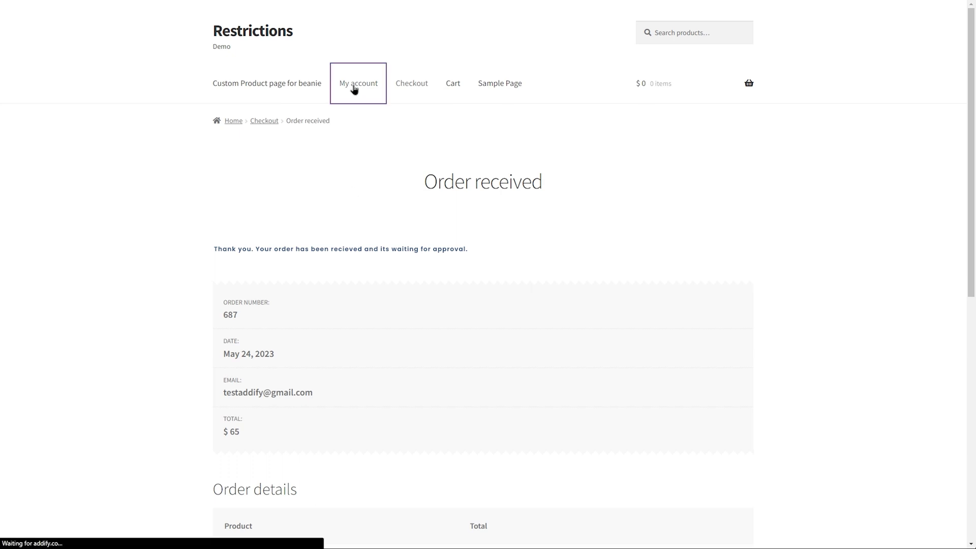
left_click(230, 286)
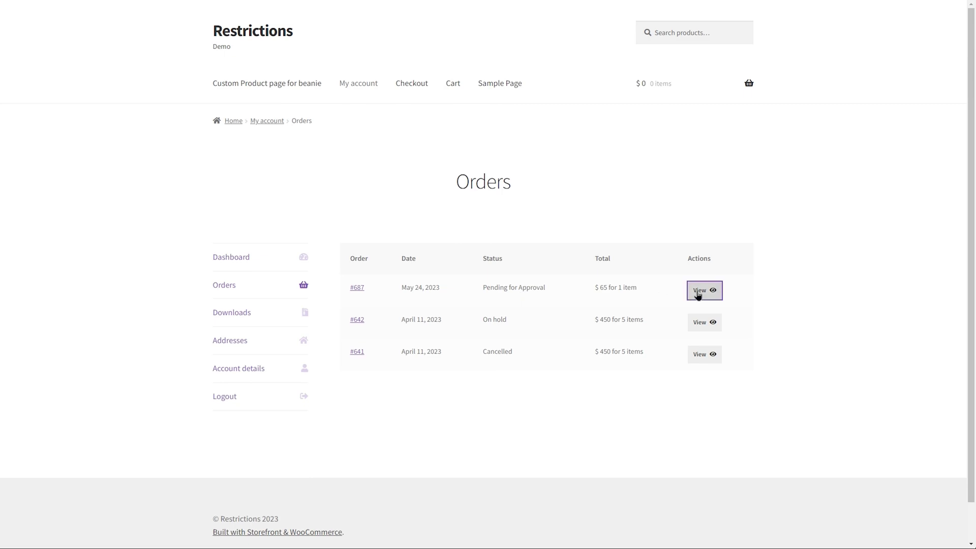
left_click(700, 292)
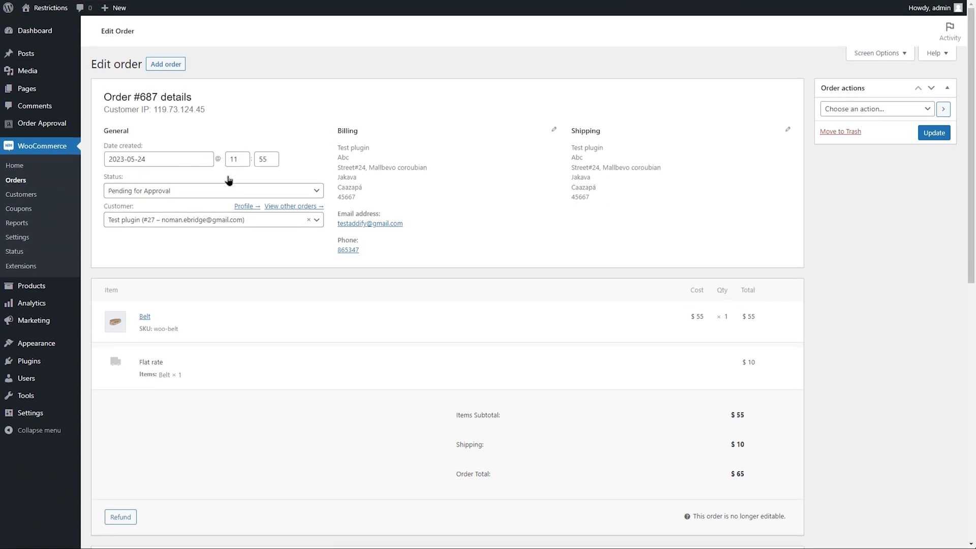
Change order #687's status to Approved and update the order
left_click(260, 193)
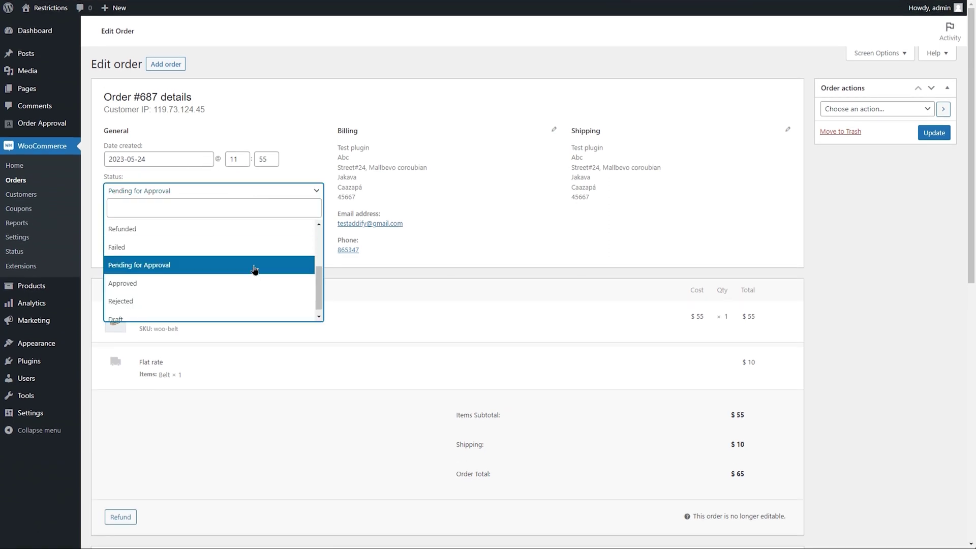
left_click(243, 282)
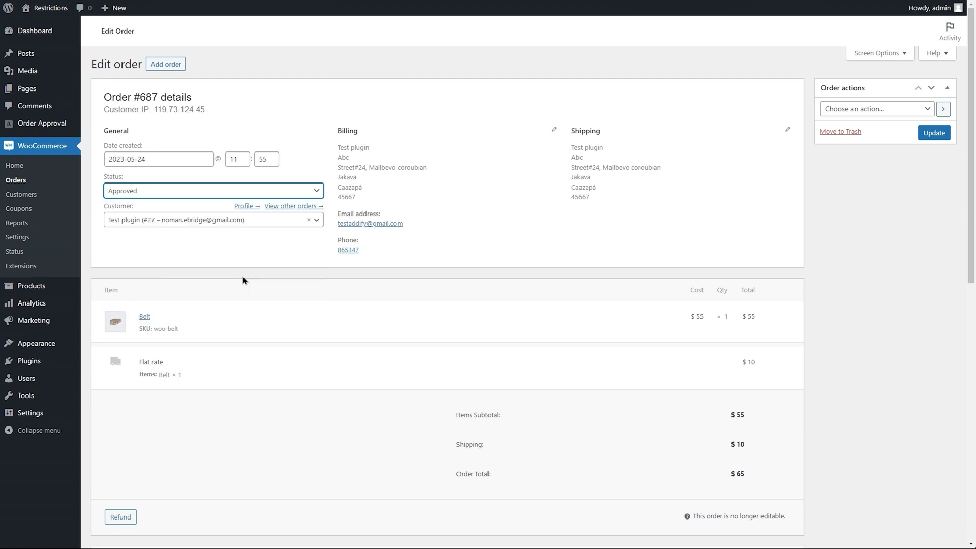
left_click(934, 133)
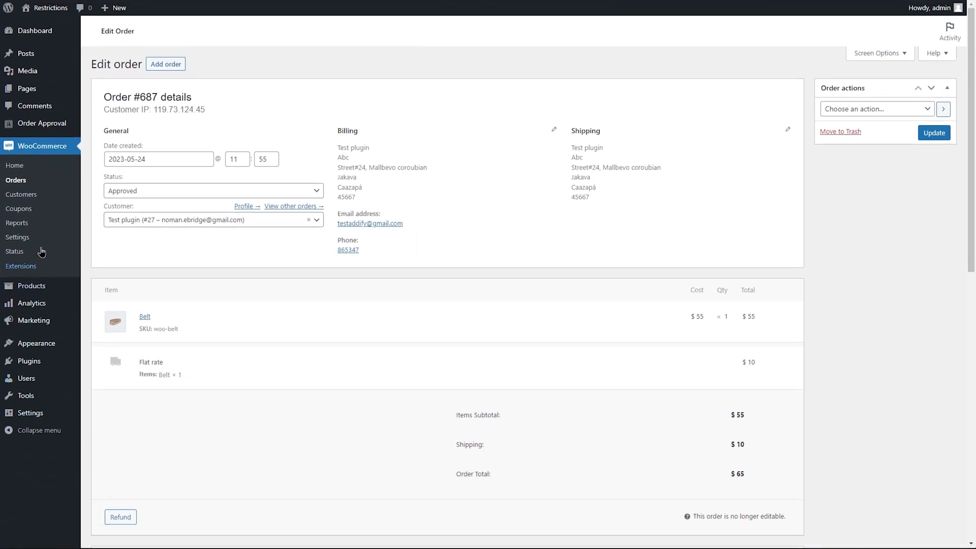
mouse_move(30, 126)
left_click(98, 155)
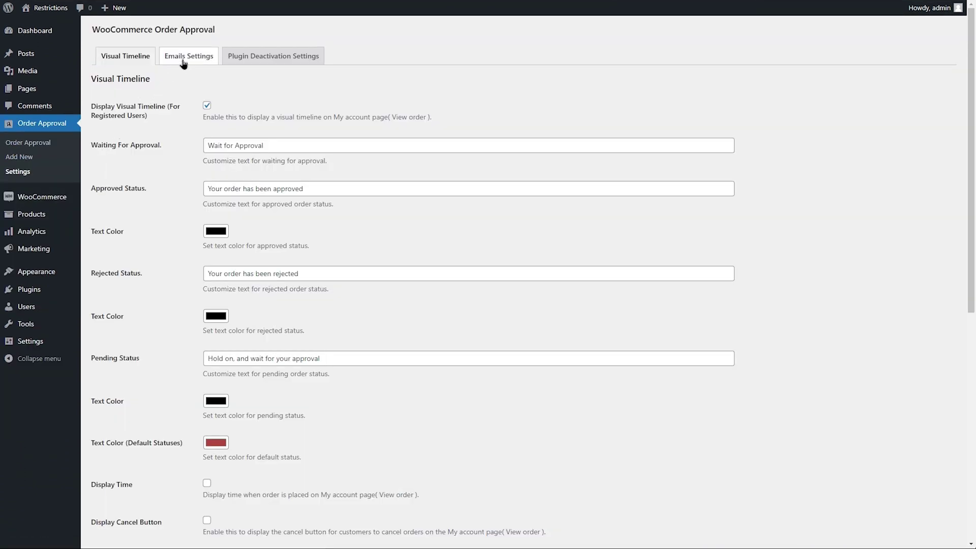
Scroll through the empty email notification templates, then show the Plugin Deactivation Settings
left_click(184, 60)
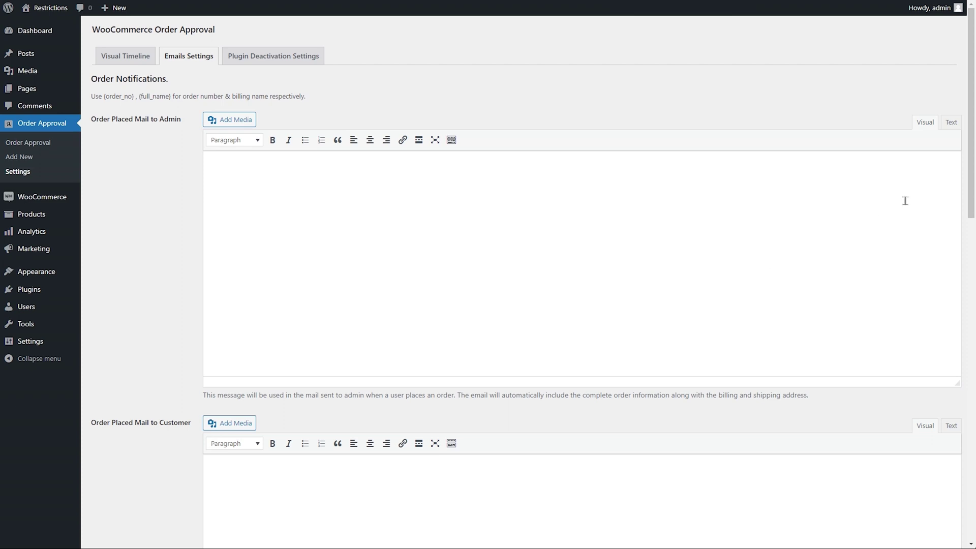
left_click_drag(966, 162, 974, 306)
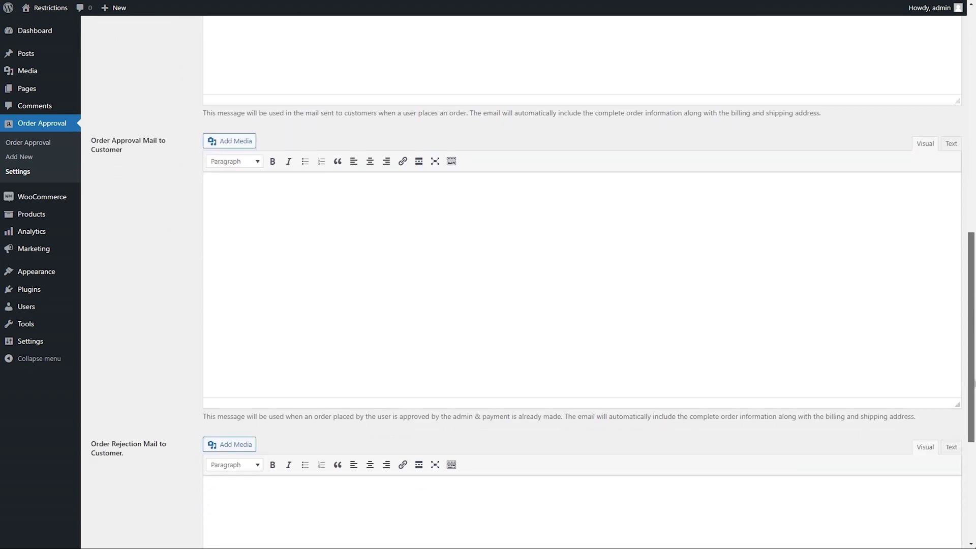
scroll(532, 259, "down", 1)
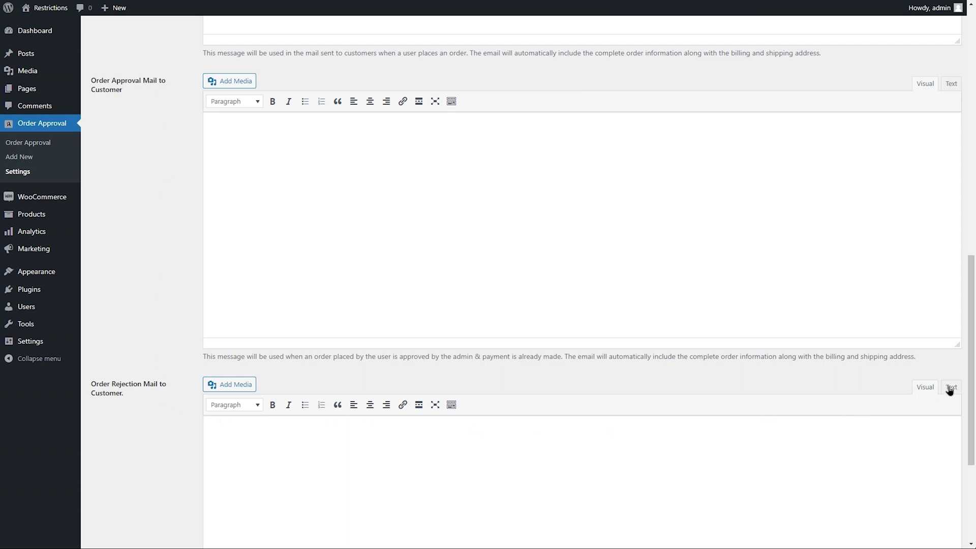
left_click_drag(971, 370, 971, 122)
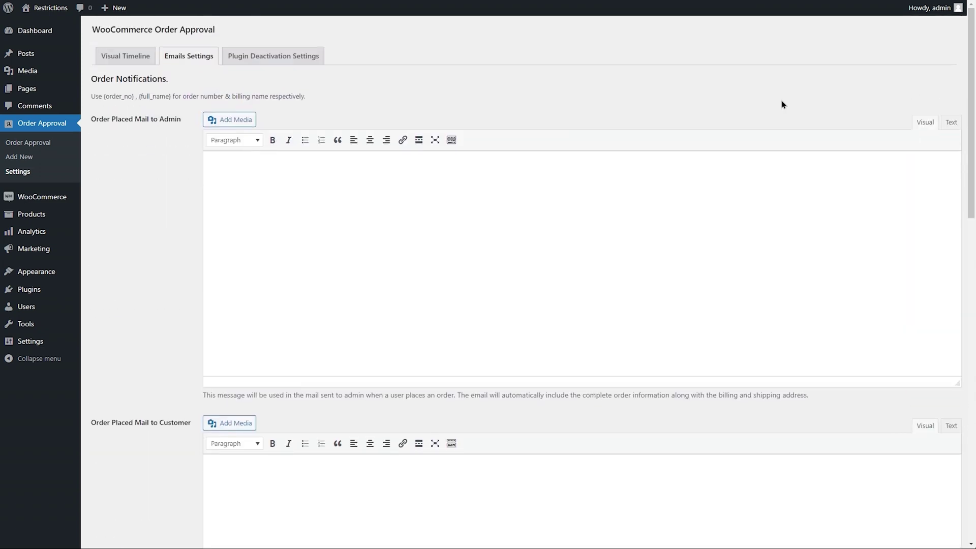
left_click(303, 57)
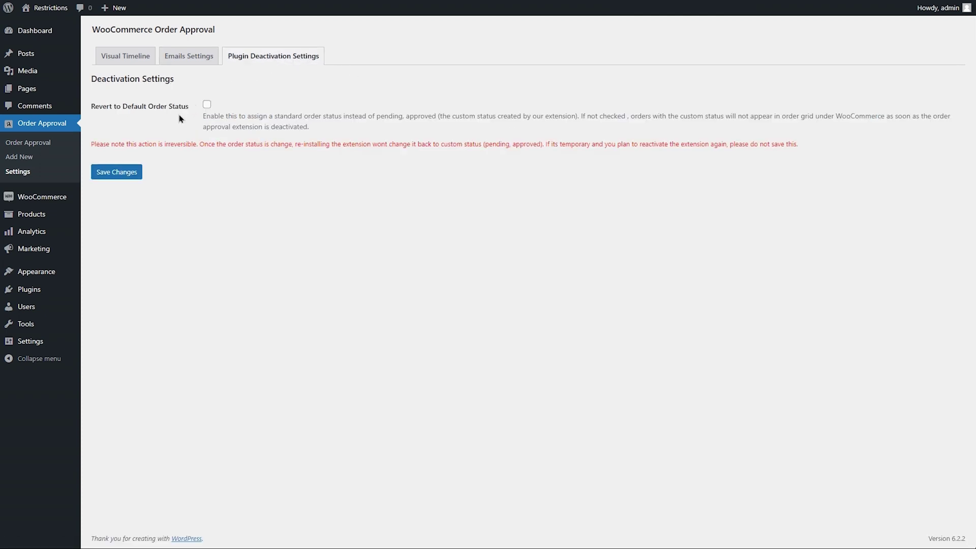